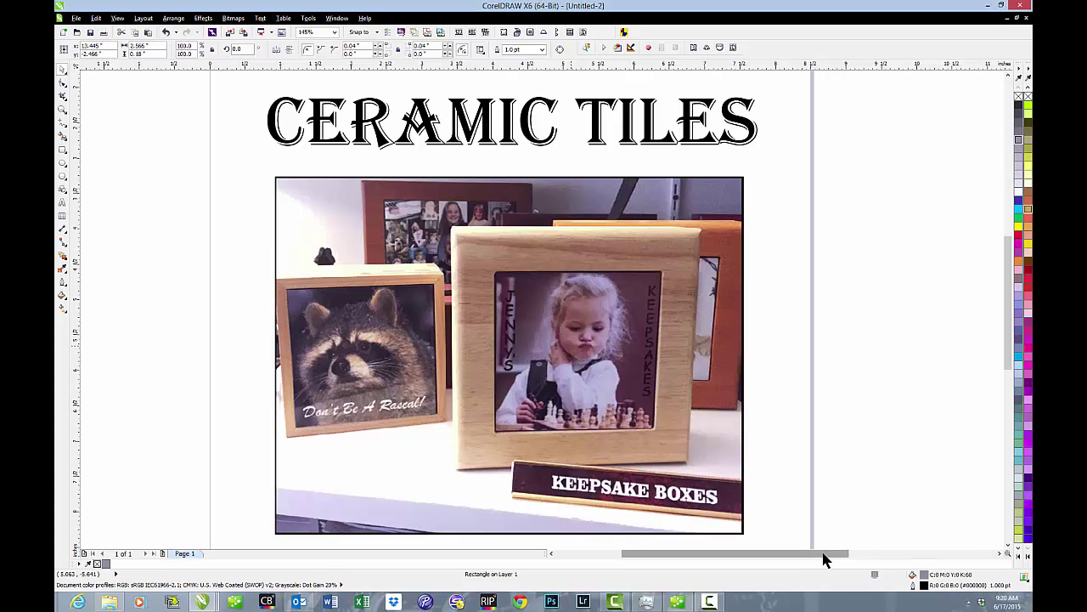
Step: Drag the keepsake boxes photo left, opening a gap before the basketball photo
{"action": "left_click_drag", "start_coordinate": [822, 558], "coordinate": [855, 560]}
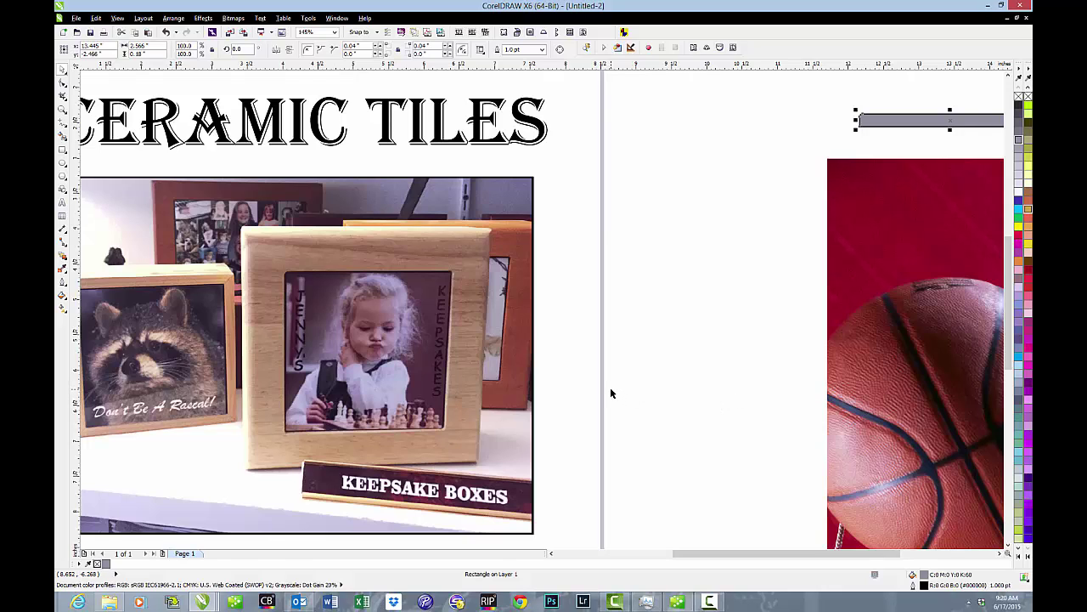
{"action": "left_click_drag", "start_coordinate": [445, 253], "coordinate": [229, 241]}
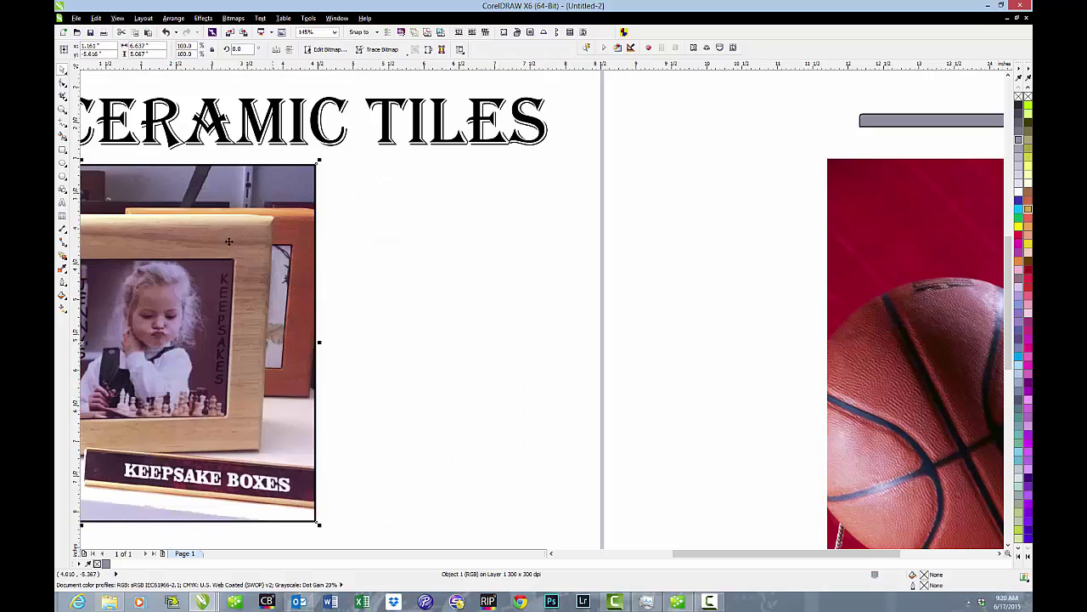
{"action": "left_click", "coordinate": [62, 149]}
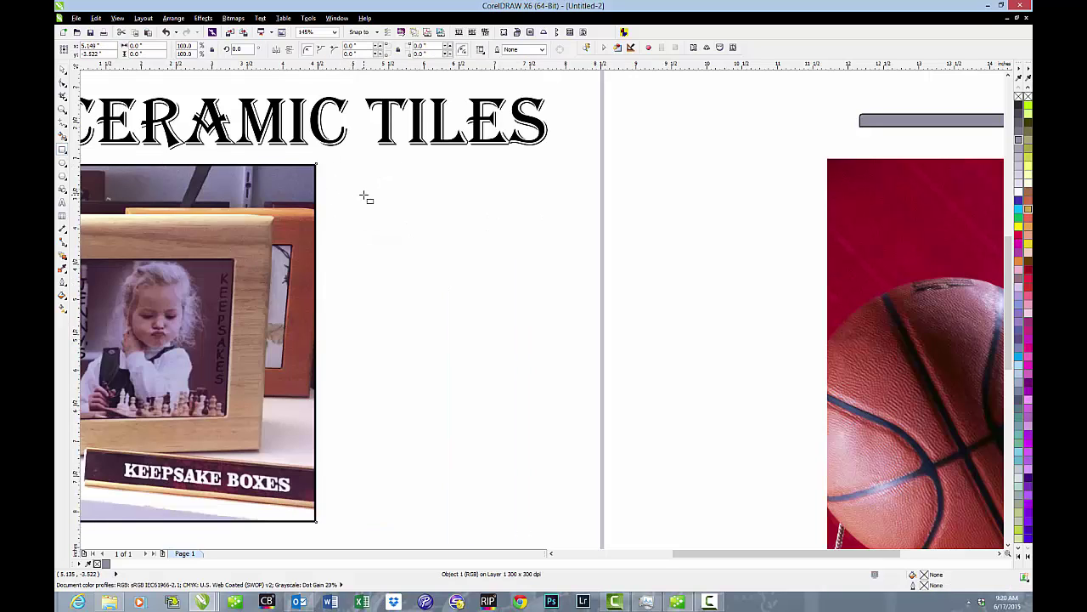
Step: Draw a rectangle in the gap and make it a 4.25 × 4.25 inch square
{"action": "left_click_drag", "start_coordinate": [365, 195], "coordinate": [629, 442]}
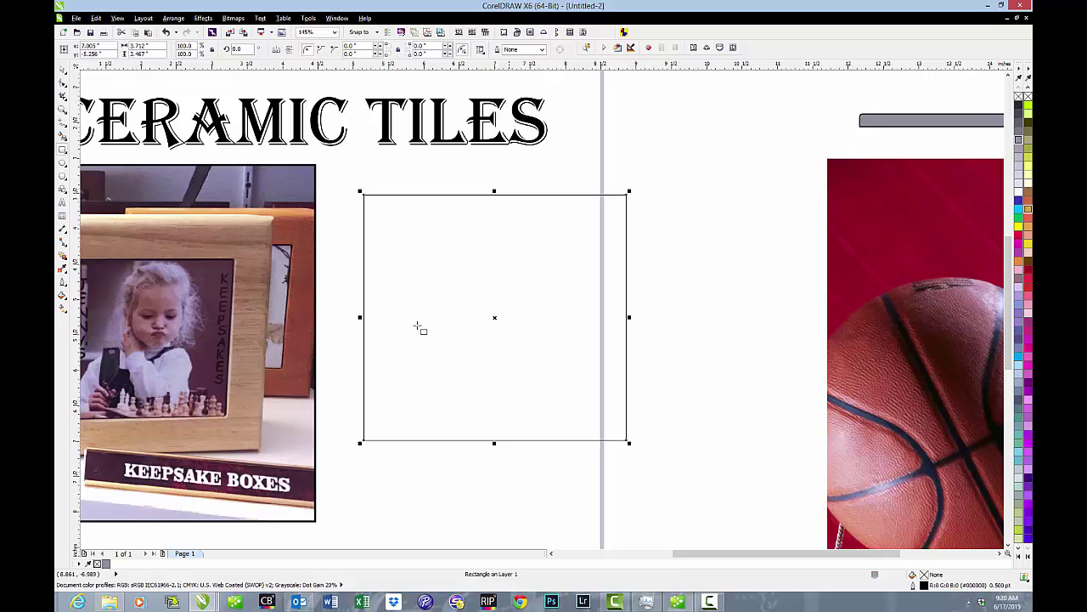
{"action": "double_click", "coordinate": [149, 45]}
{"action": "type", "text": "4.25"}
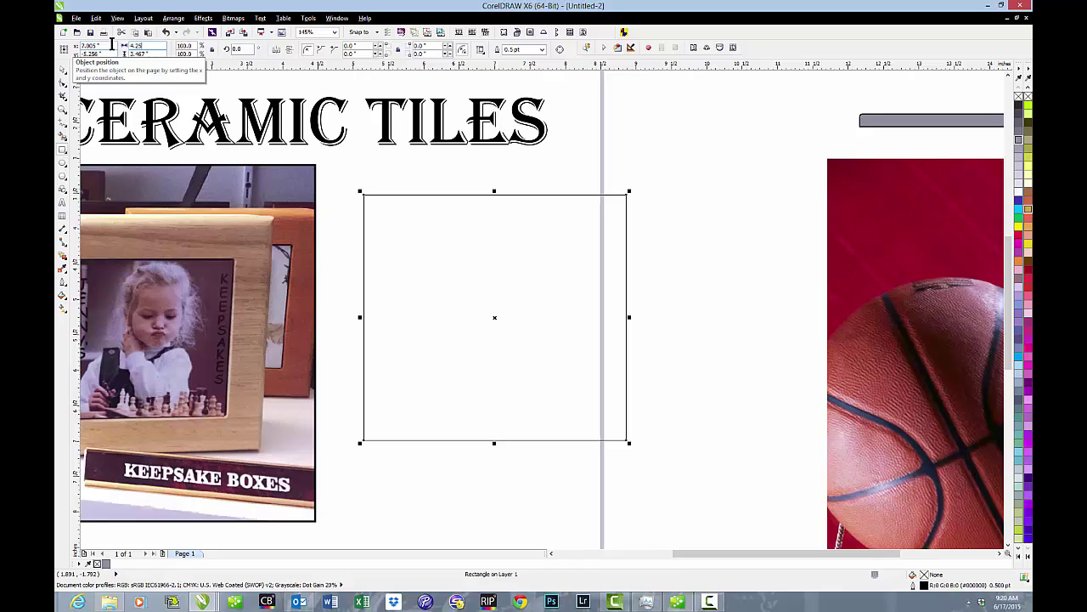
{"action": "key", "text": "Tab"}
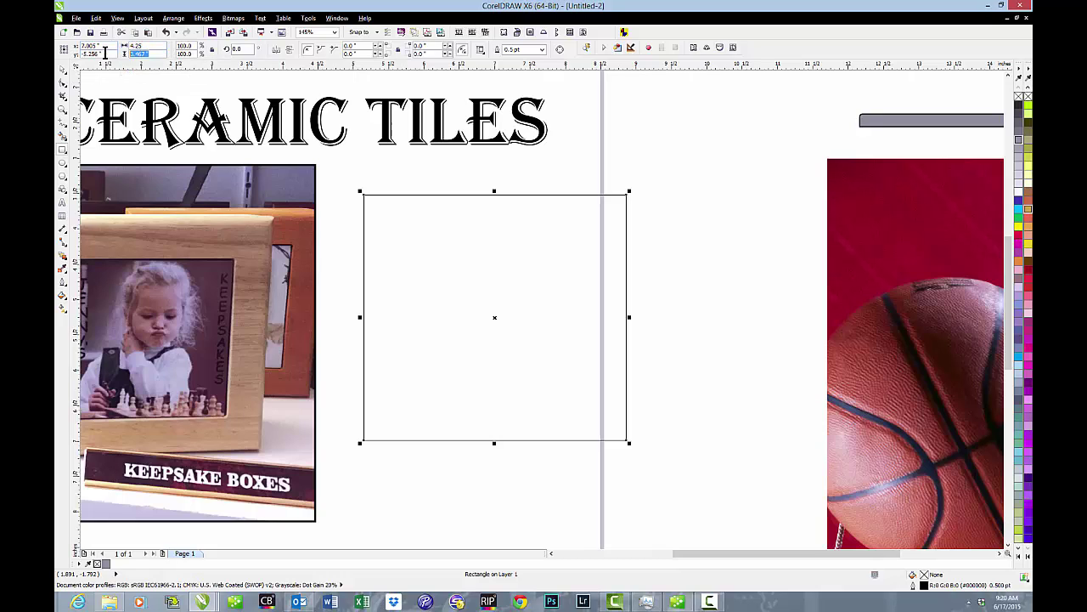
{"action": "type", "text": "4.25"}
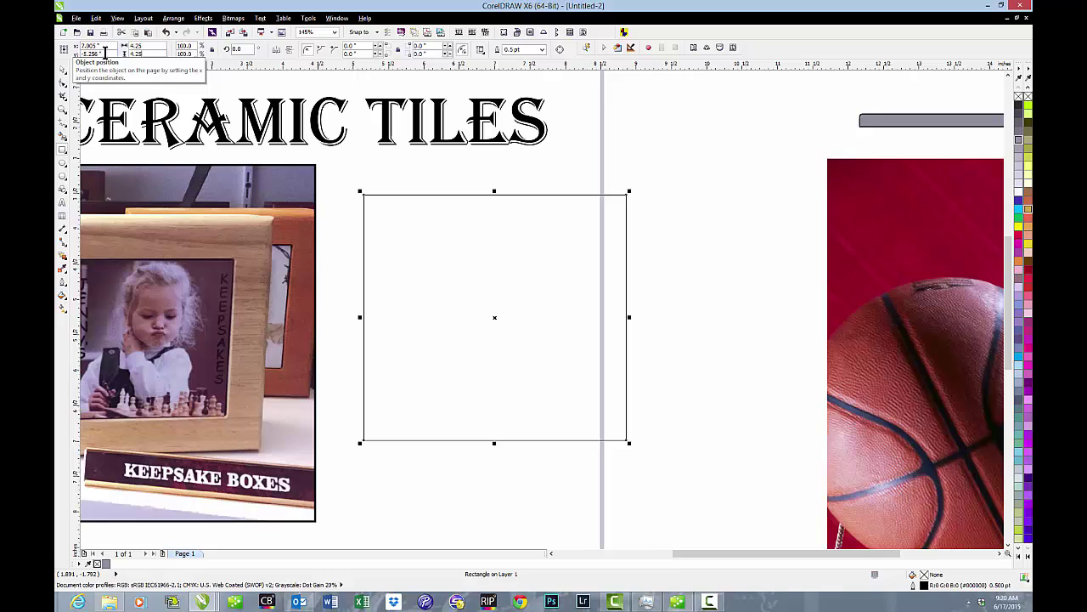
{"action": "left_click", "coordinate": [241, 88]}
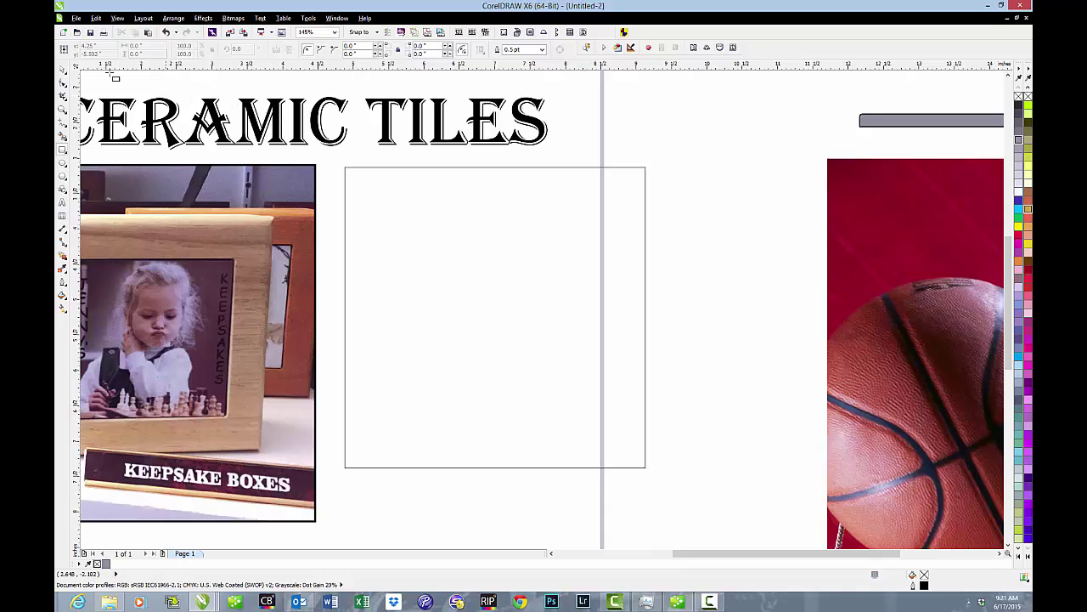
{"action": "left_click", "coordinate": [406, 215]}
{"action": "left_click", "coordinate": [432, 210]}
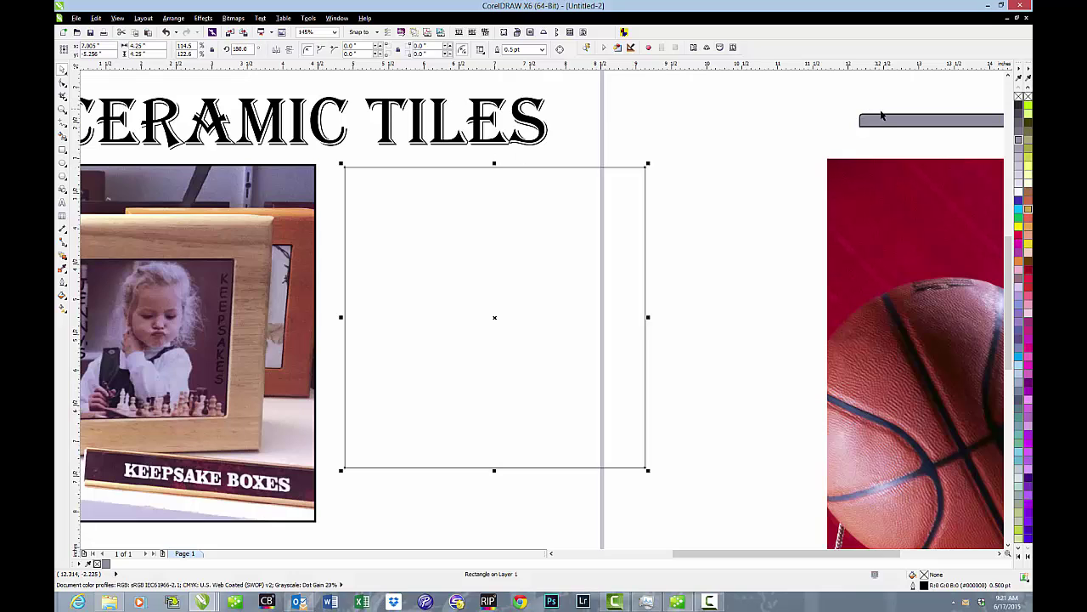
Step: Slide the grey bar left to rest above the basketball photo, then deselect it
{"action": "left_click_drag", "start_coordinate": [889, 122], "coordinate": [696, 123]}
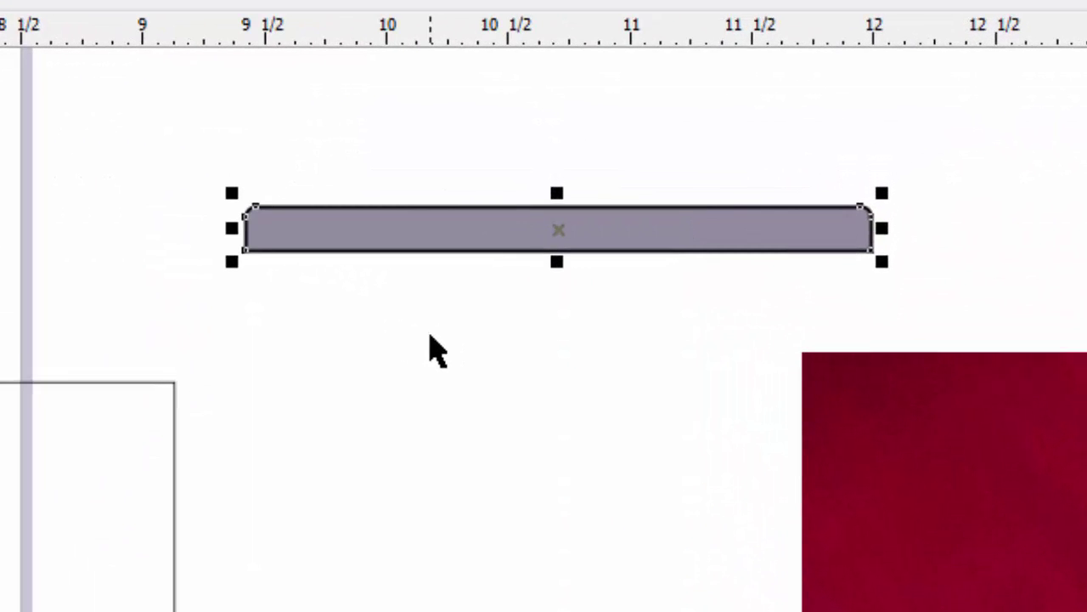
{"action": "left_click", "coordinate": [433, 348]}
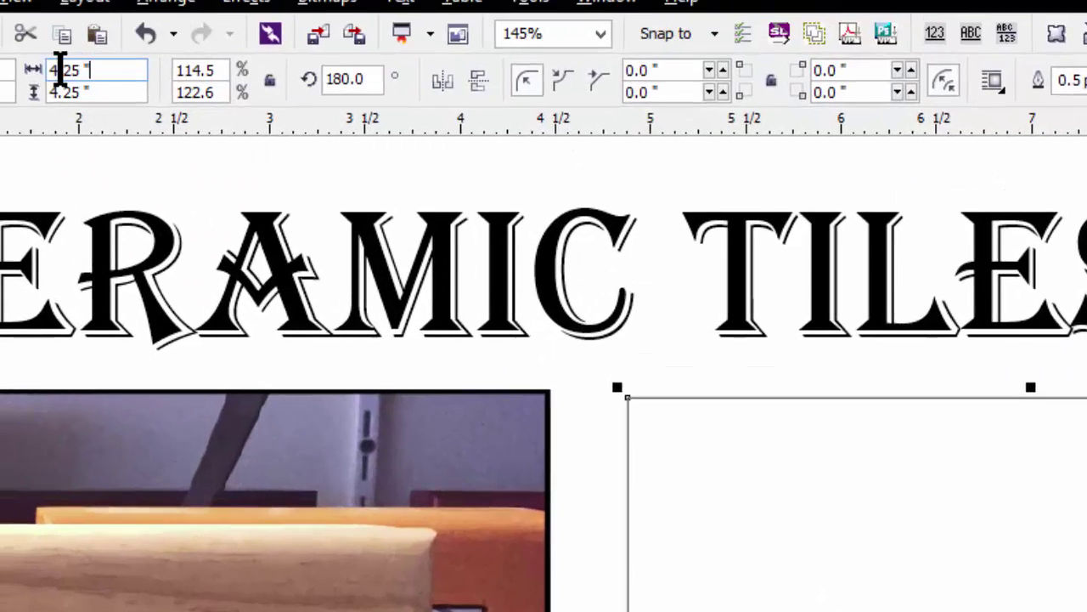
Step: Set the empty square frame's width and height to 4.45 inches each
{"action": "left_click", "coordinate": [64, 72]}
{"action": "type", "text": "4"}
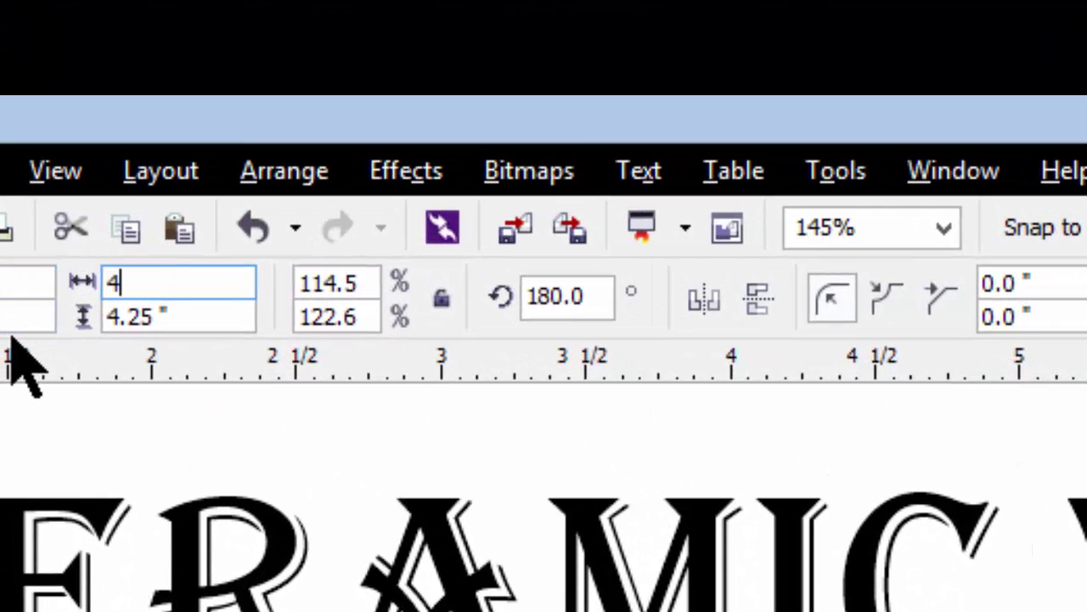
{"action": "type", "text": ".45"}
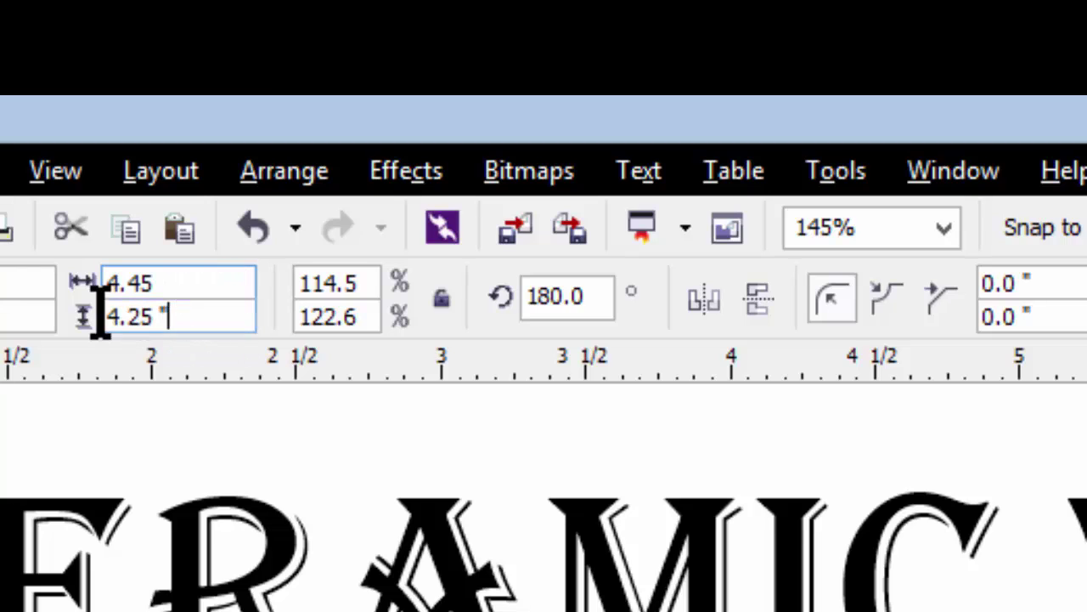
{"action": "key", "text": "Tab"}
{"action": "type", "text": "4."}
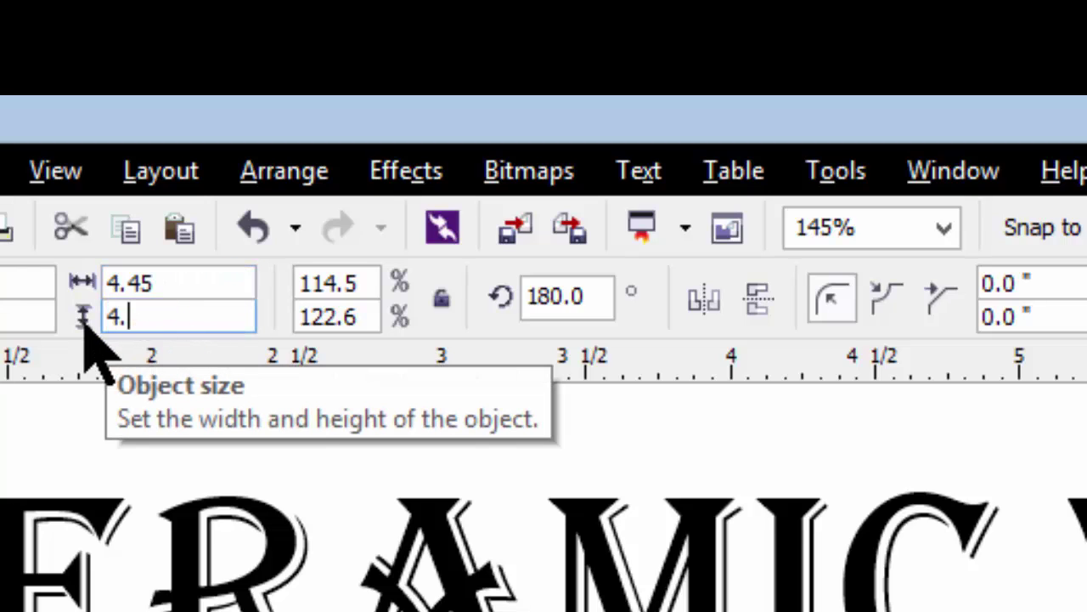
{"action": "type", "text": "45"}
{"action": "left_click", "coordinate": [547, 437]}
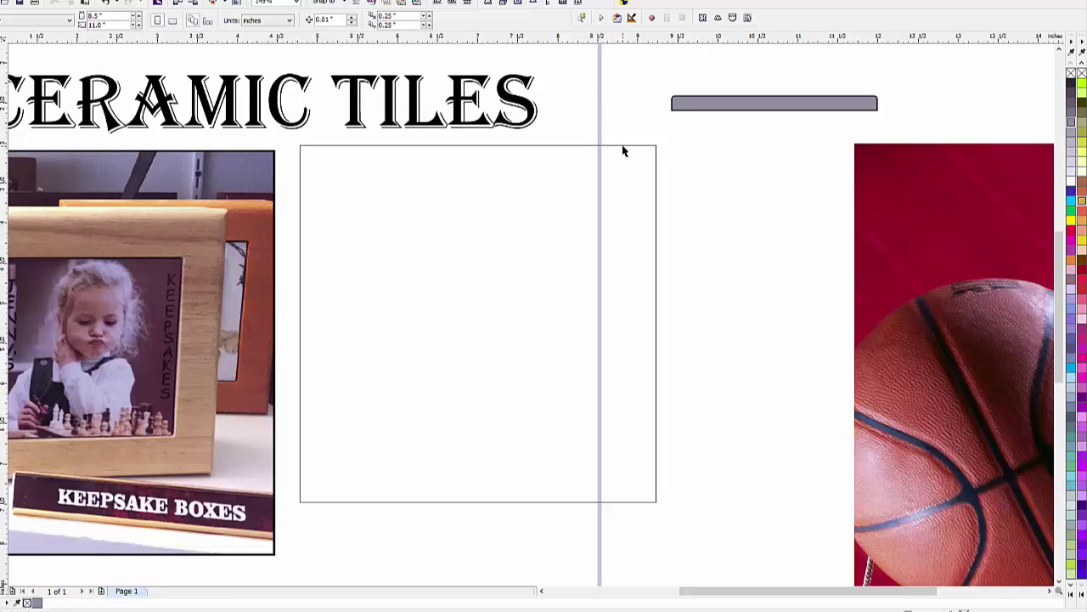
Step: Move the basketball photo so the empty square frame sits over it
{"action": "left_click_drag", "start_coordinate": [886, 194], "coordinate": [289, 163]}
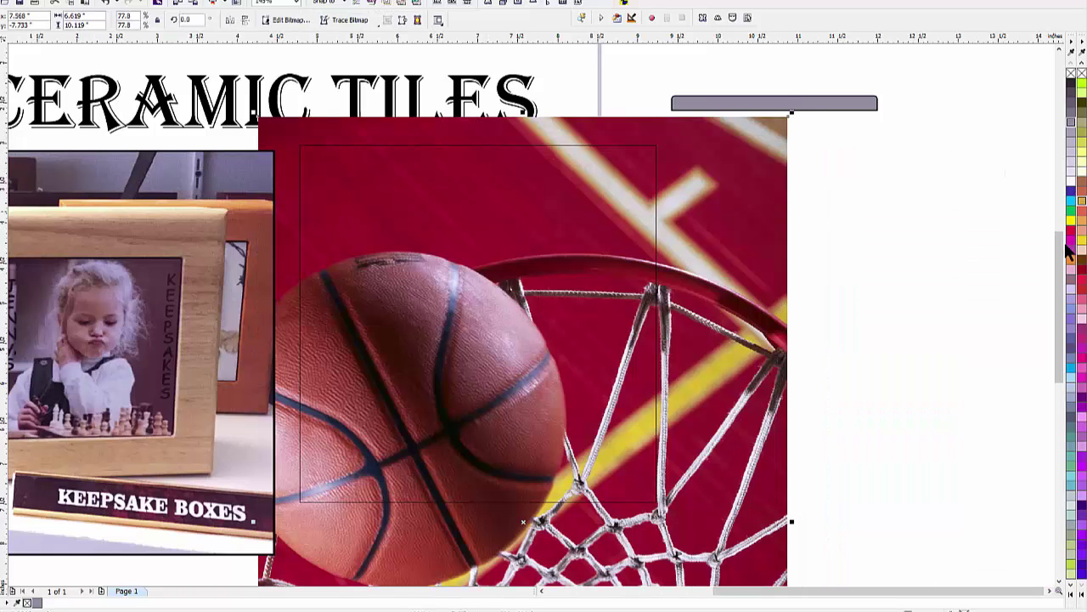
{"action": "left_click_drag", "start_coordinate": [1067, 251], "coordinate": [1066, 289]}
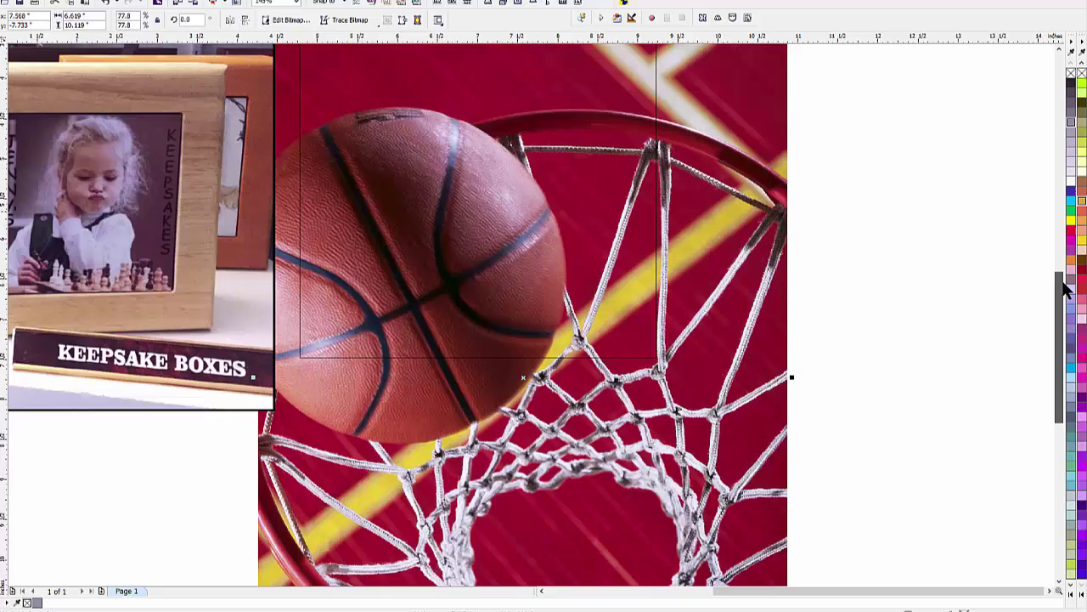
{"action": "left_click_drag", "start_coordinate": [1063, 286], "coordinate": [1065, 277]}
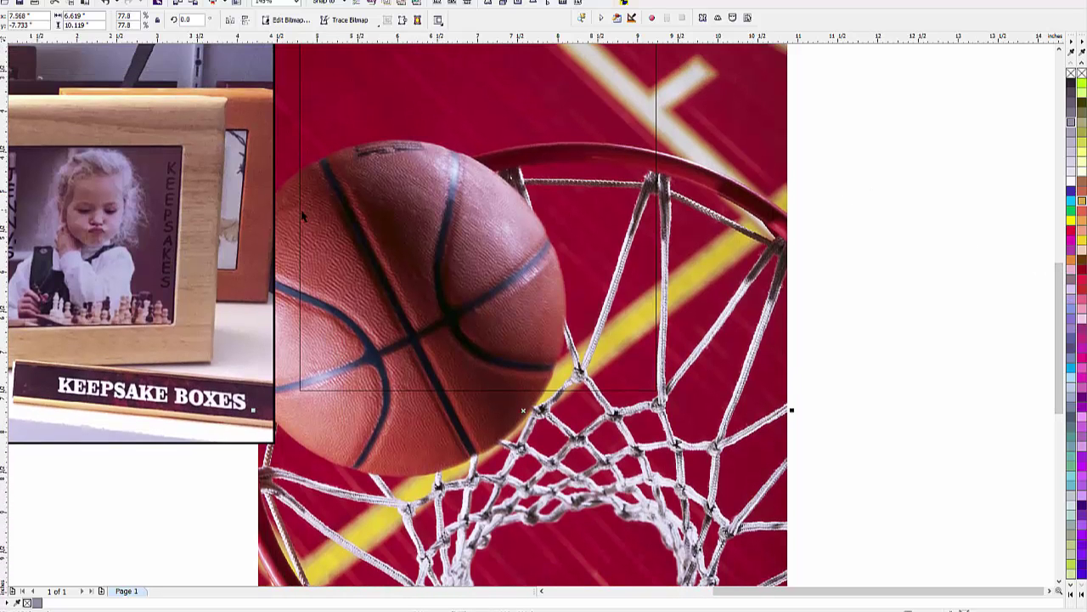
Step: Narrow the keepsake boxes photo from its right side, then zoom out to the whole page
{"action": "left_click_drag", "start_coordinate": [223, 202], "coordinate": [148, 210]}
{"action": "left_click_drag", "start_coordinate": [220, 221], "coordinate": [148, 237]}
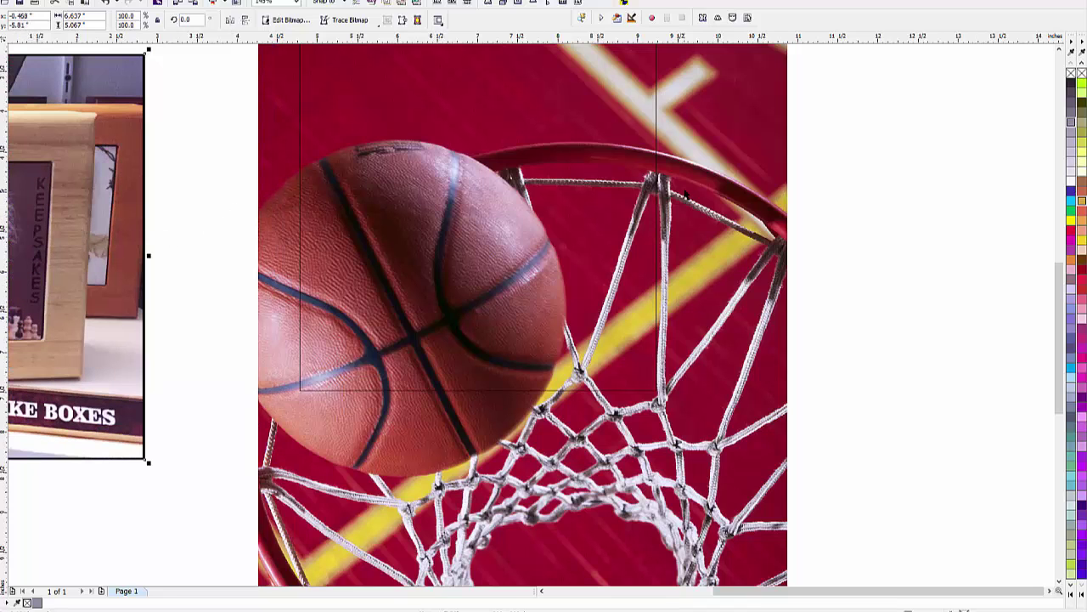
{"action": "key", "text": "z"}
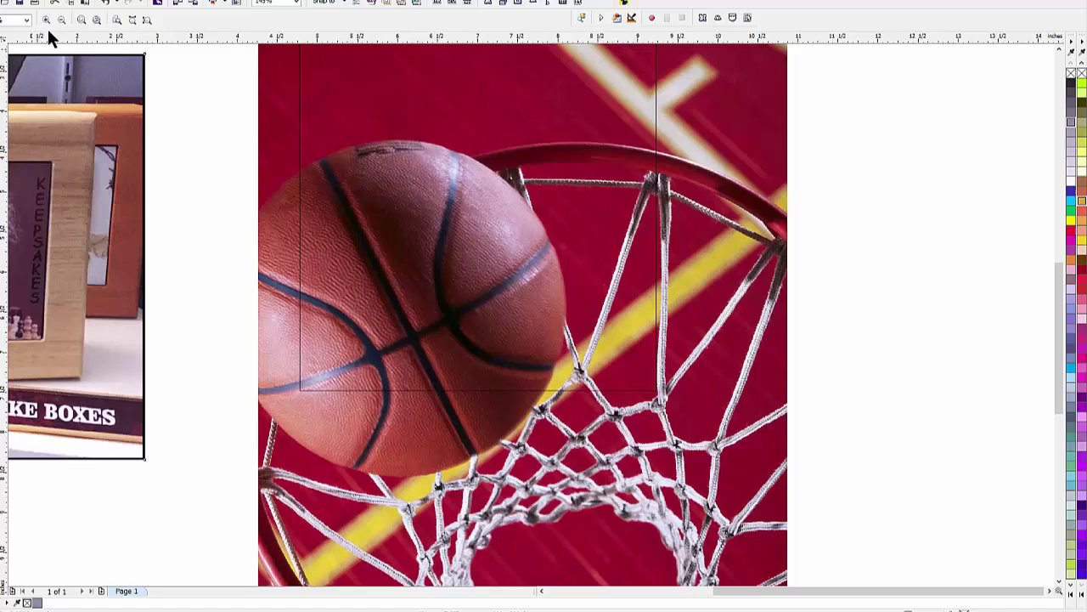
{"action": "left_click", "coordinate": [61, 20]}
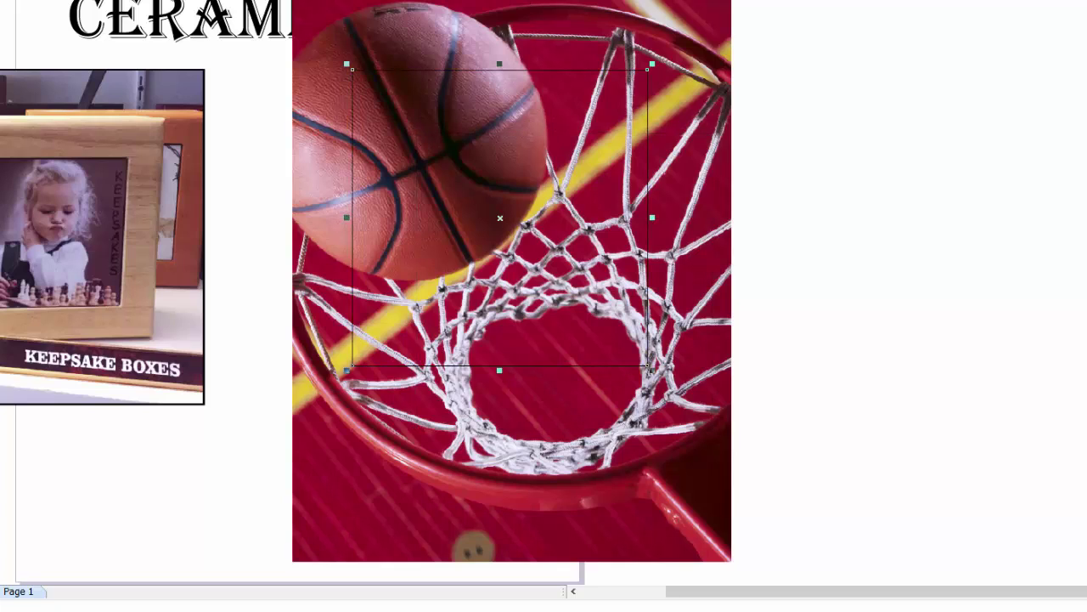
Step: Resample the basketball photo to 300 dpi, 5 inches wide (5.0 × 7.64 in)
{"action": "key", "text": "Tab"}
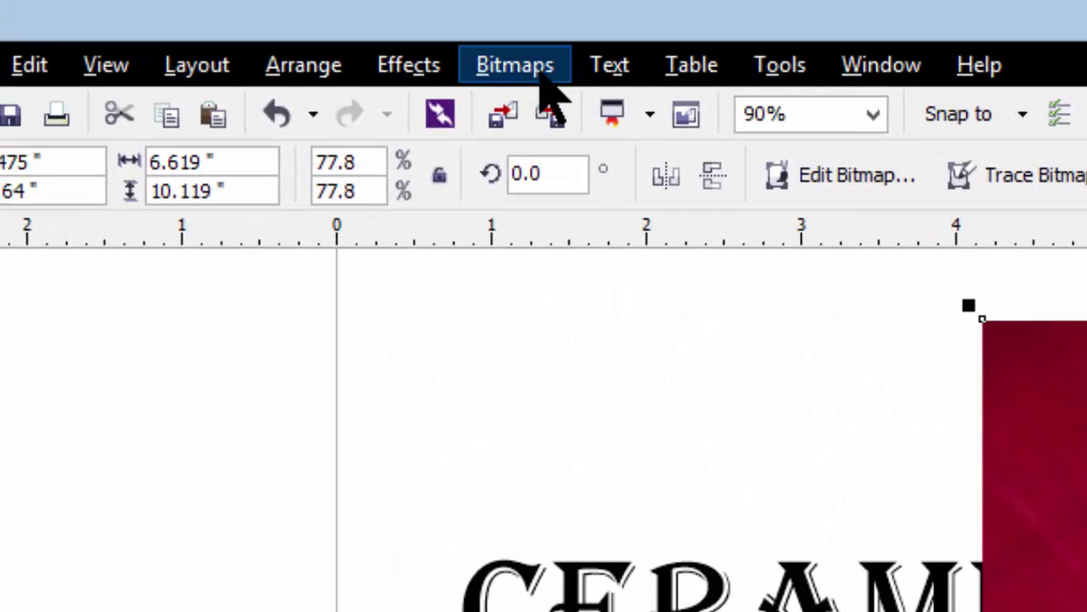
{"action": "left_click", "coordinate": [518, 67]}
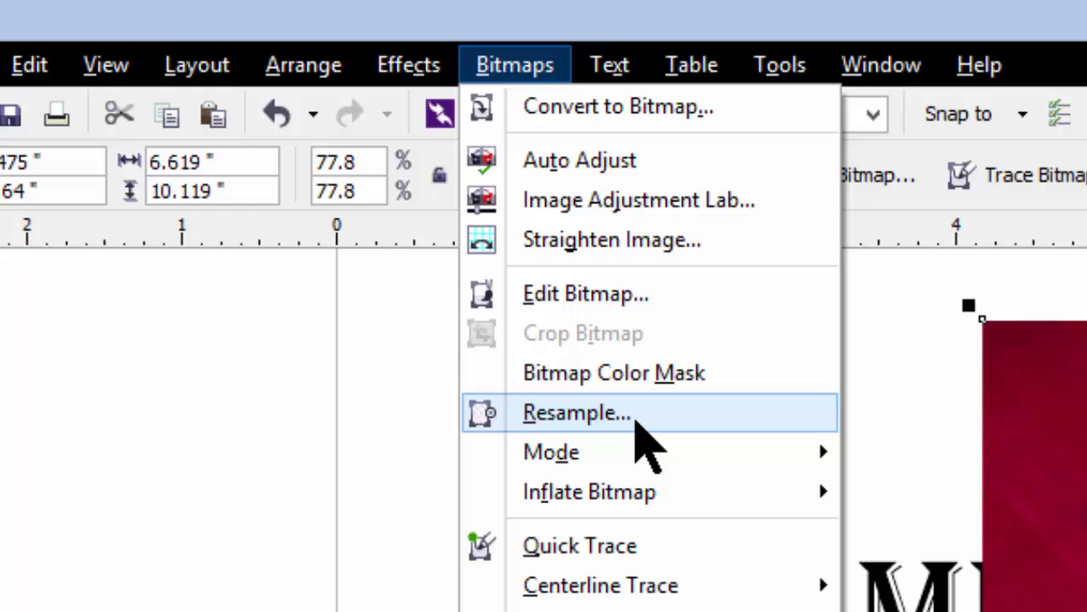
{"action": "left_click", "coordinate": [636, 410]}
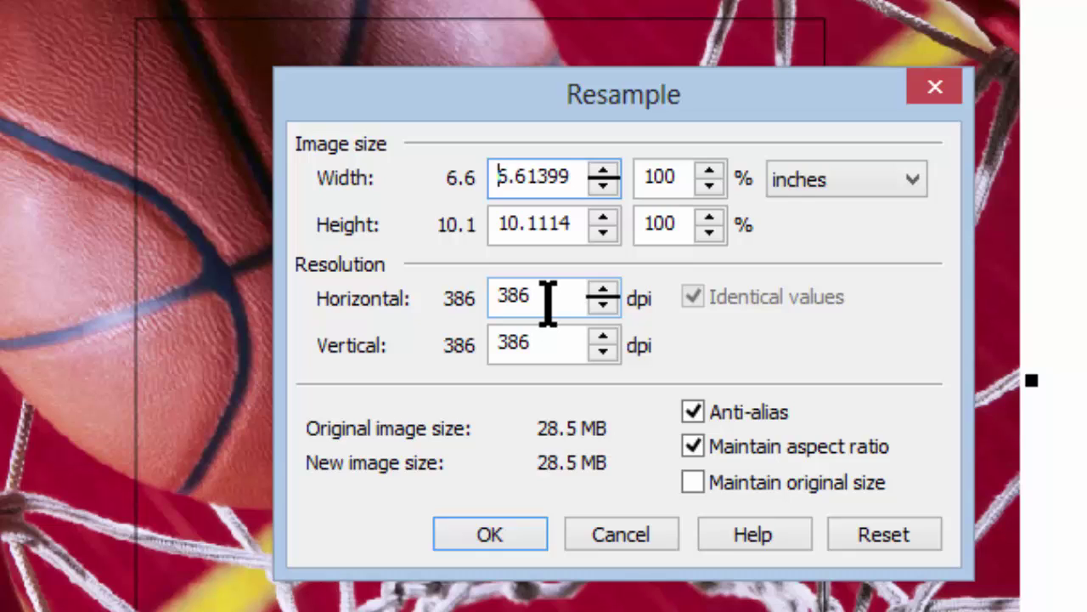
{"action": "left_click_drag", "start_coordinate": [548, 301], "coordinate": [430, 281]}
{"action": "type", "text": "300"}
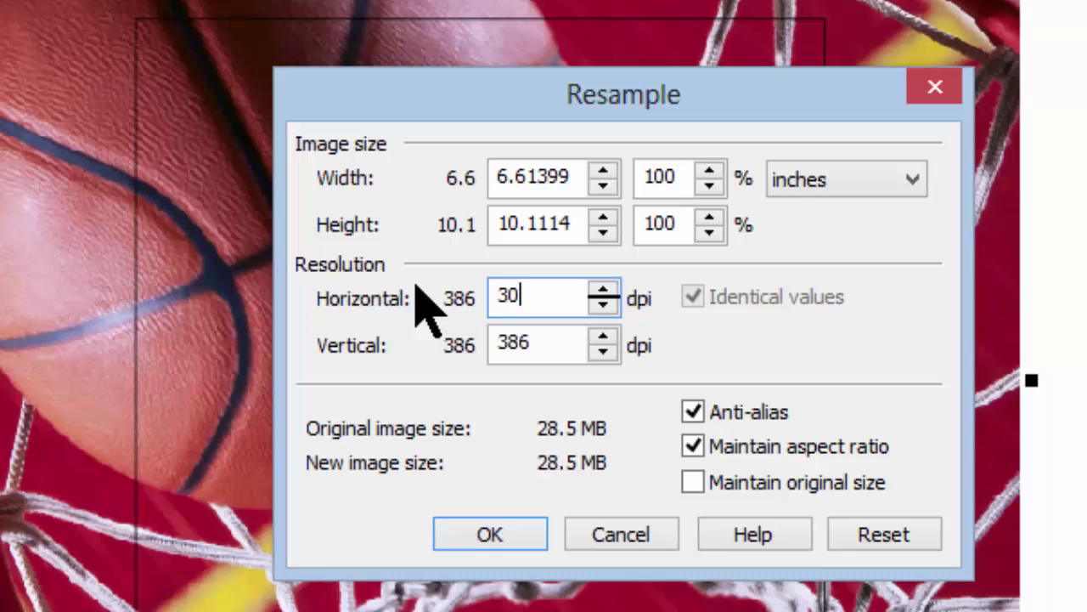
{"action": "left_click", "coordinate": [578, 177]}
{"action": "left_click_drag", "start_coordinate": [578, 177], "coordinate": [413, 182]}
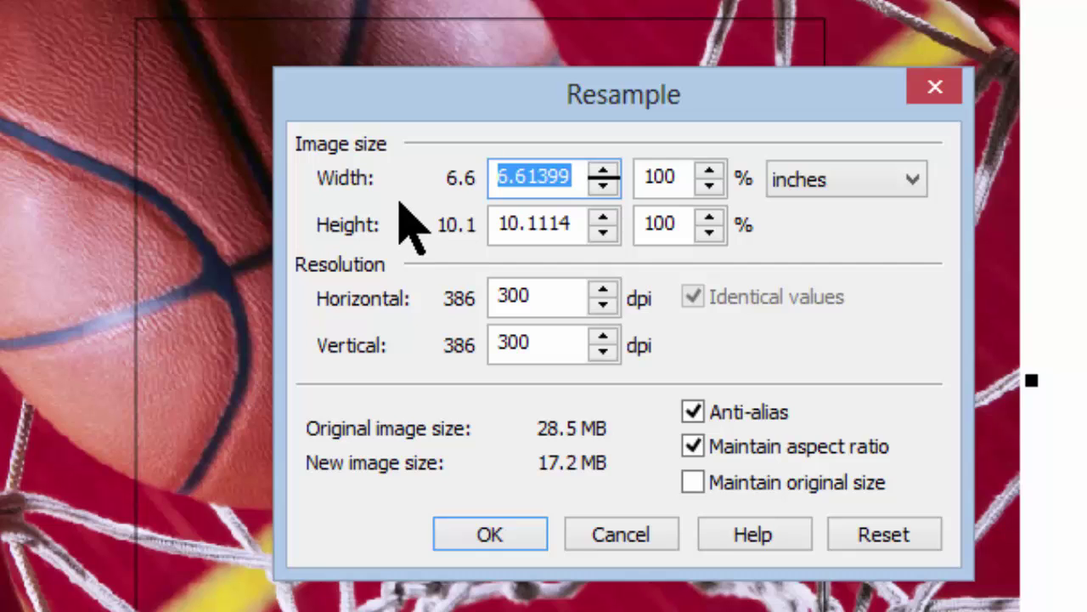
{"action": "type", "text": "5"}
{"action": "left_click", "coordinate": [543, 537]}
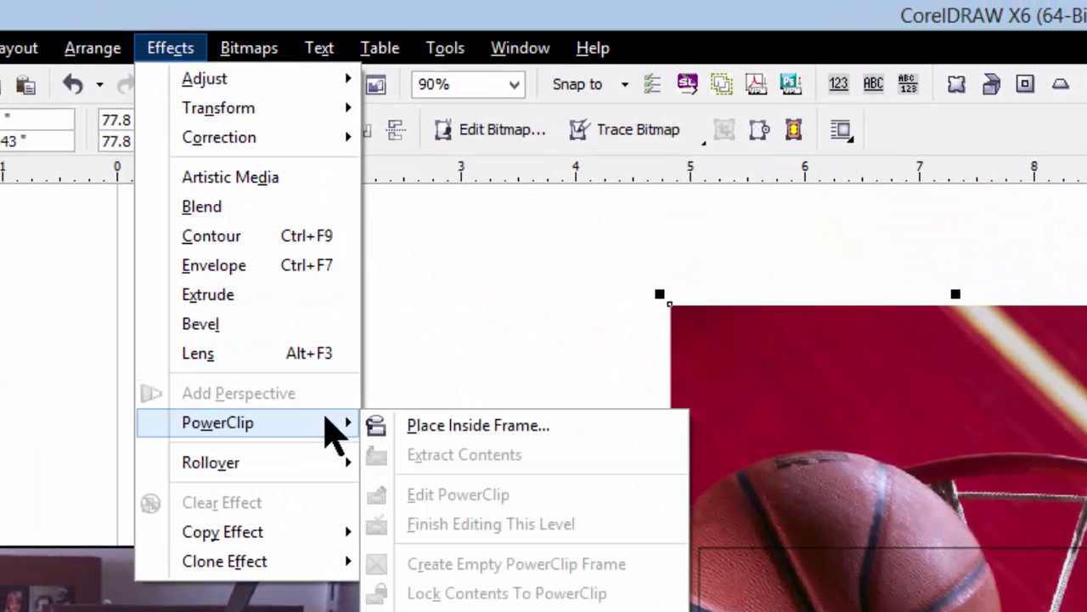
Step: PowerClip the basketball photo inside the 4.45-inch square tile frame
{"action": "left_click", "coordinate": [493, 427]}
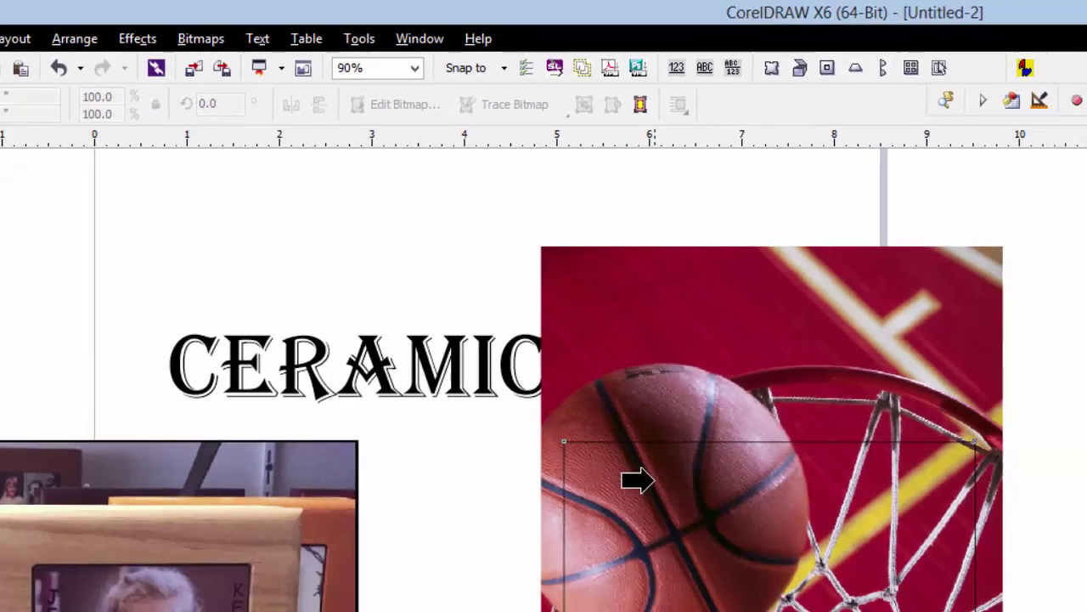
{"action": "left_click", "coordinate": [790, 595]}
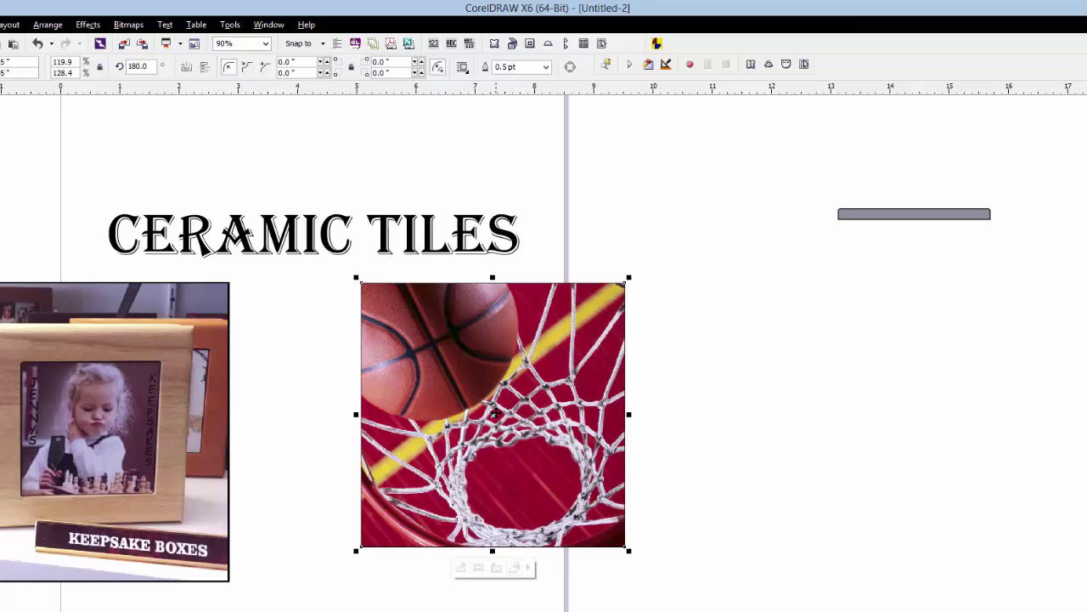
Step: Nudge the basketball tile right and choose horizontal mirror in Transformations > Scale and mirror
{"action": "left_click_drag", "start_coordinate": [496, 408], "coordinate": [551, 412]}
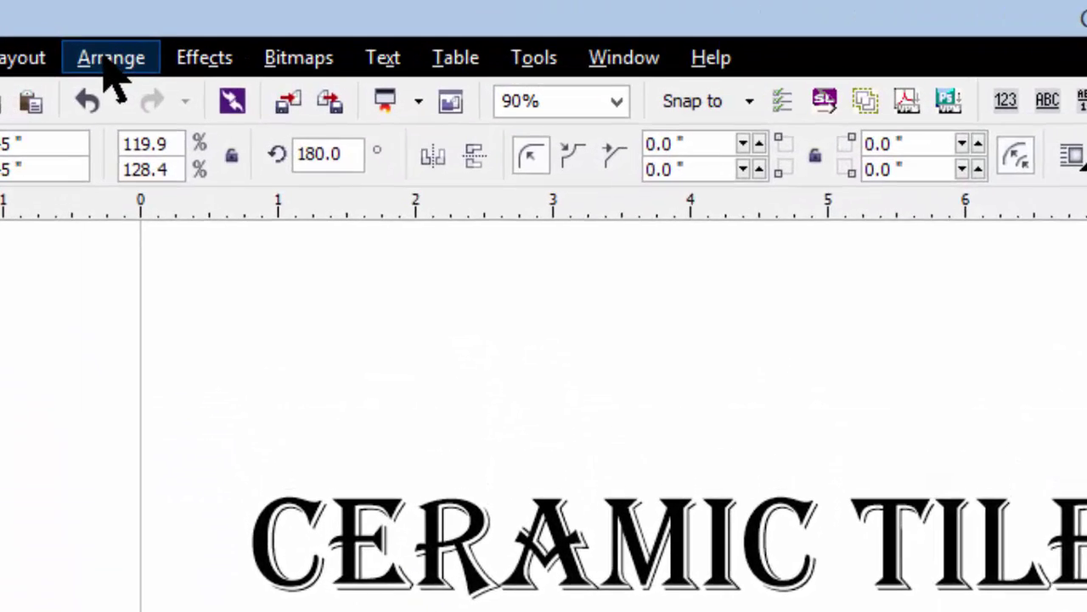
{"action": "left_click", "coordinate": [73, 39]}
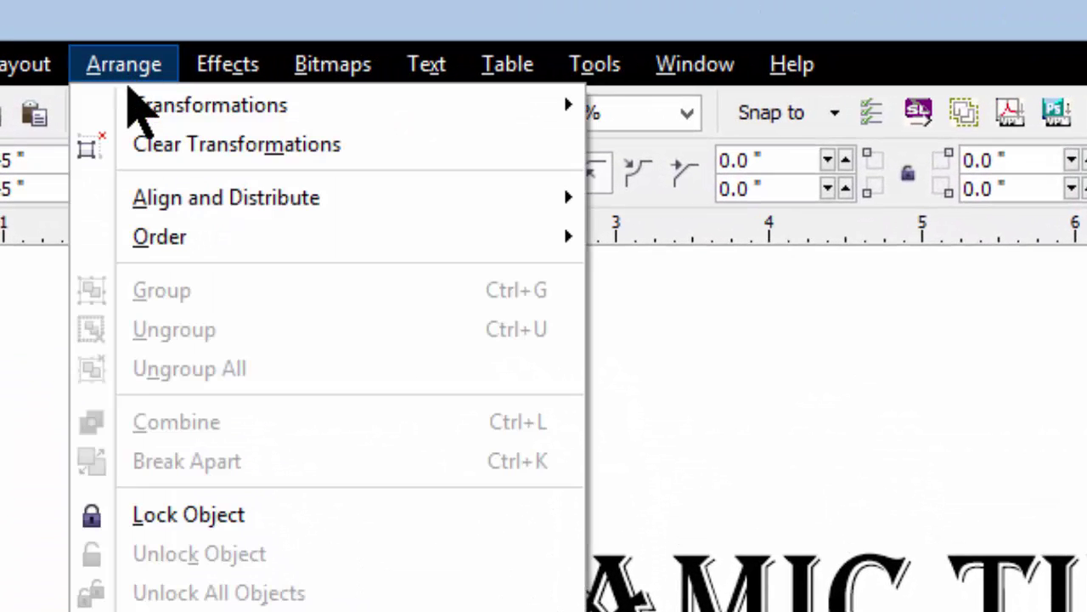
{"action": "mouse_move", "coordinate": [158, 109]}
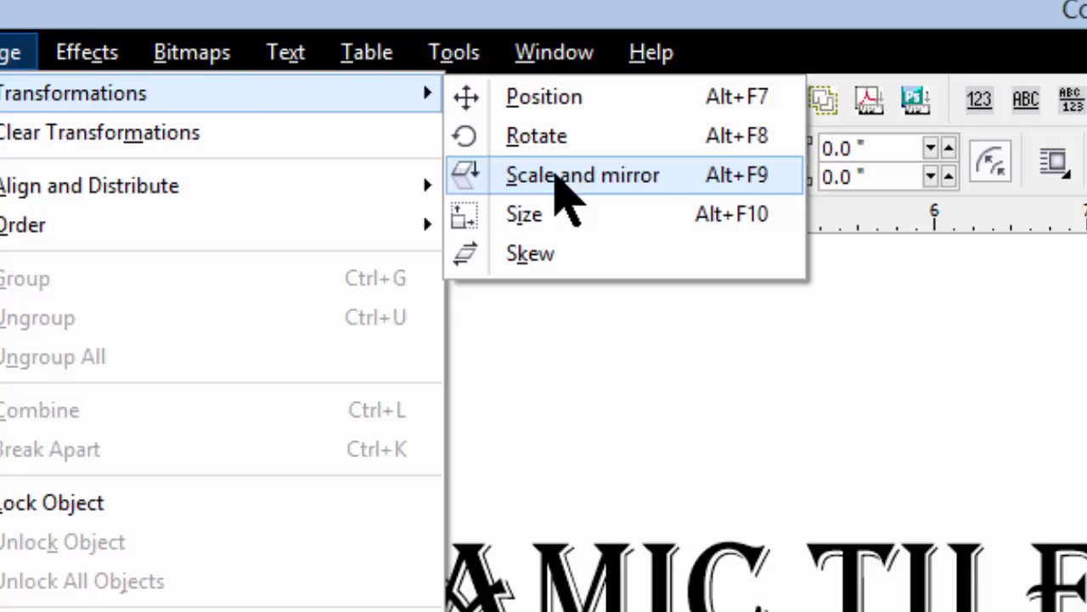
{"action": "left_click", "coordinate": [699, 195]}
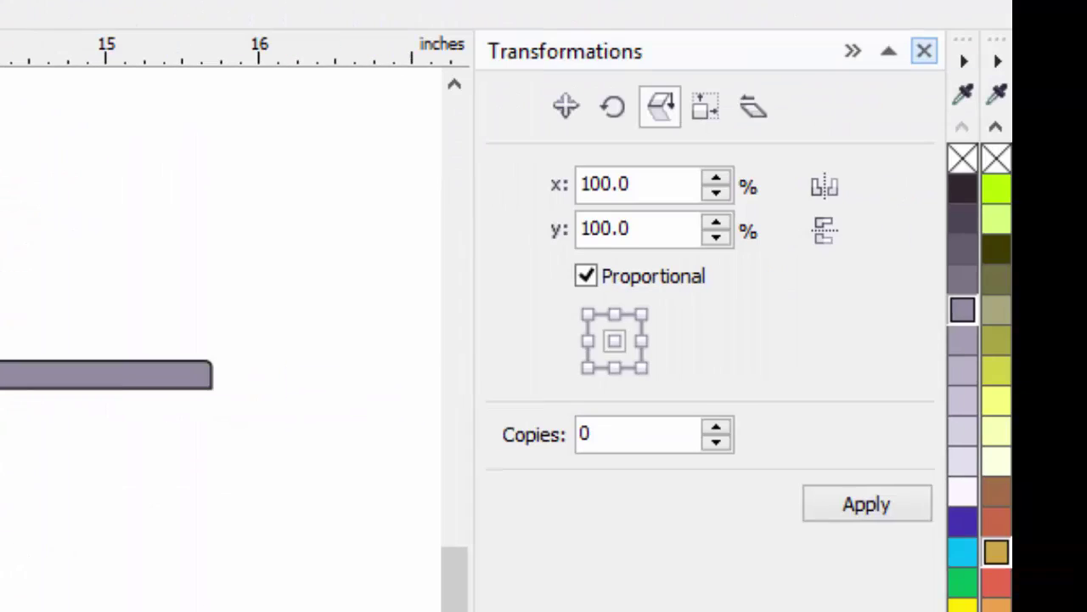
{"action": "left_click", "coordinate": [825, 186]}
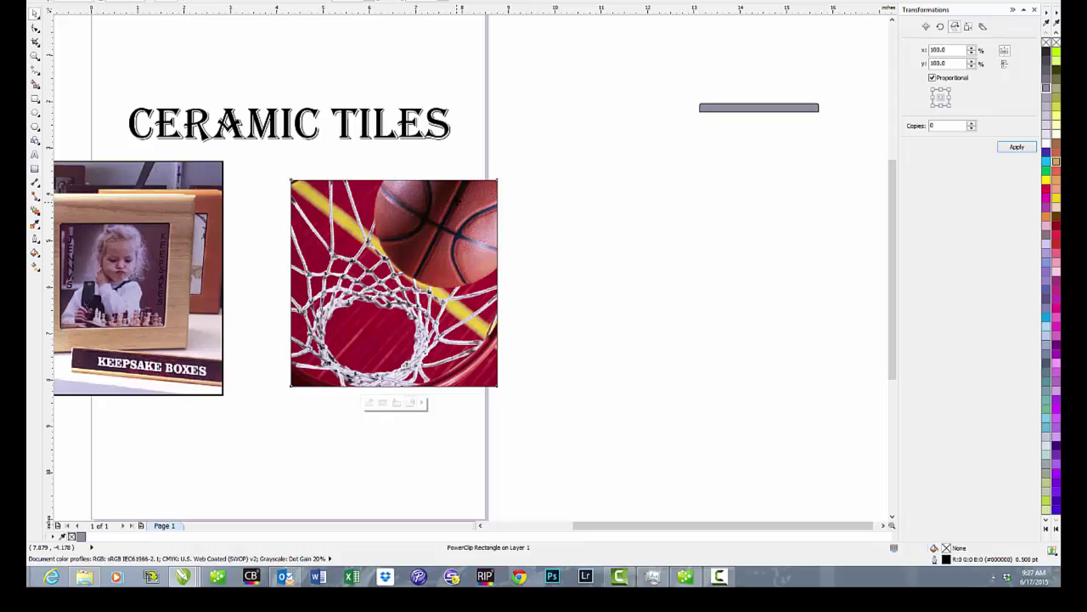
Step: Nudge the mirrored basketball PowerClip tile up with the Up arrow key
{"action": "key", "text": "Up"}
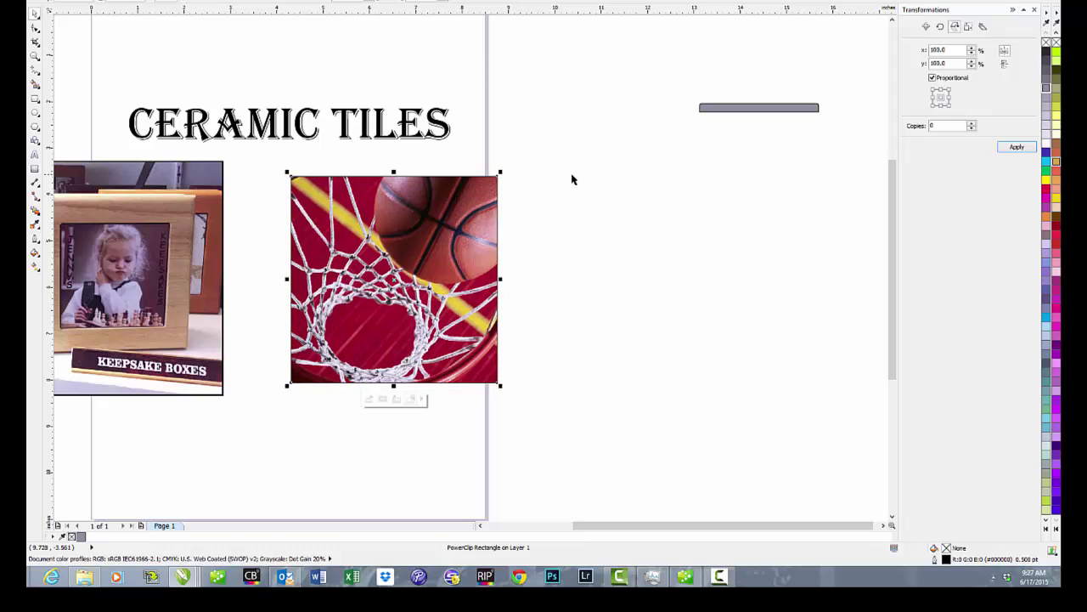